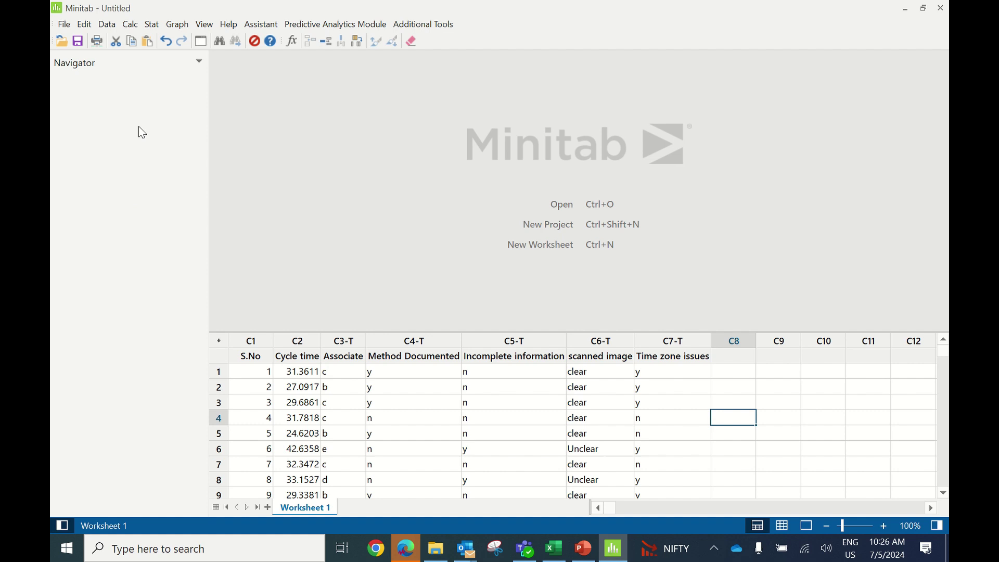
# Create a Graphical Summary of C2 Cycle time (AD P-value 0.360, mean 32.829, StDev 4.959, N 40).
pyautogui.click(153, 26)
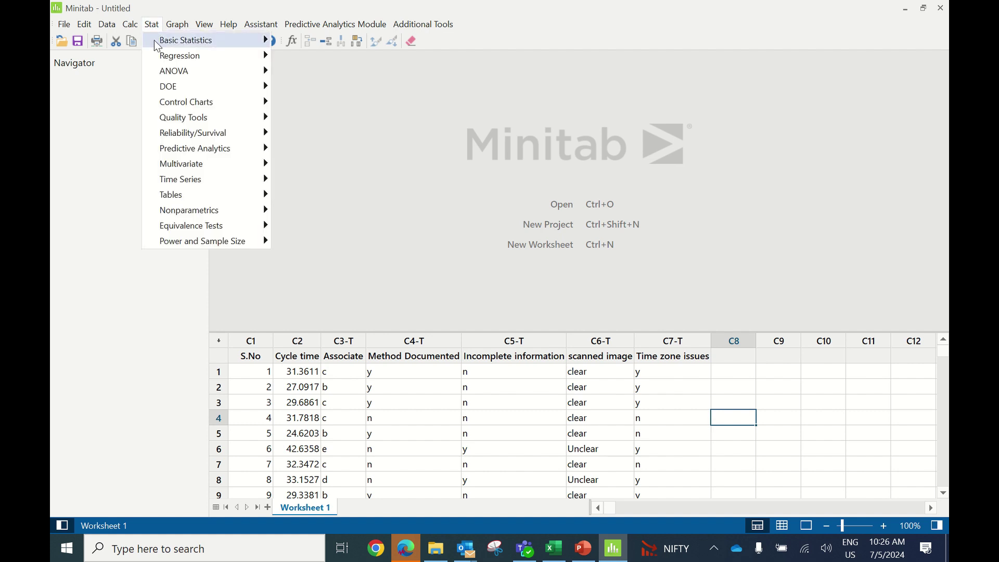
pyautogui.moveTo(154, 43)
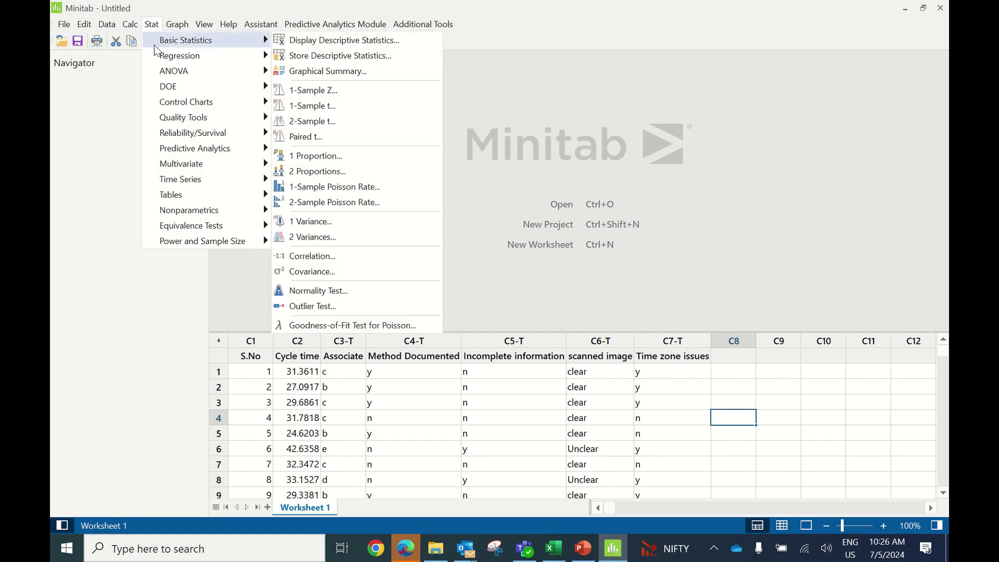
pyautogui.click(321, 72)
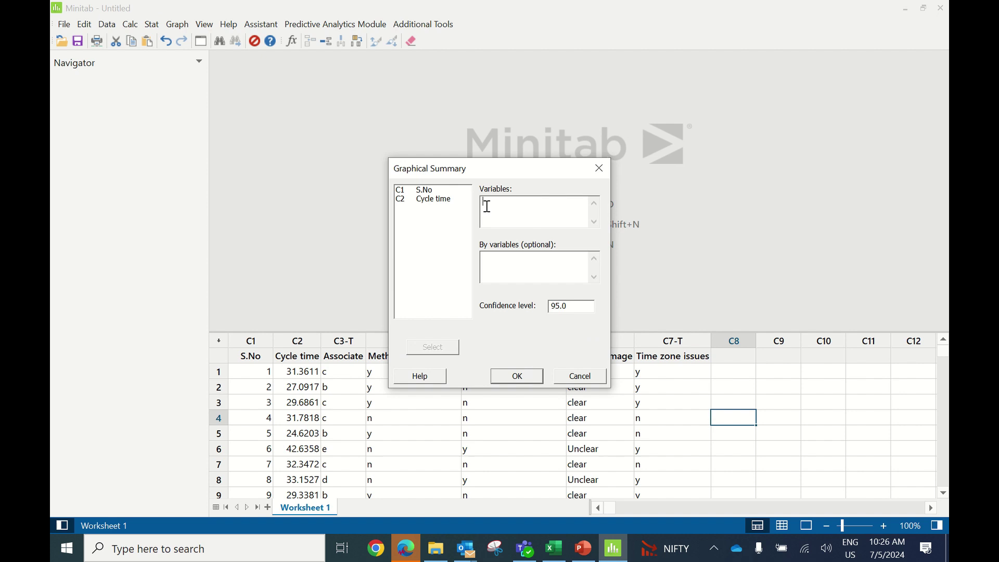
pyautogui.doubleClick(437, 202)
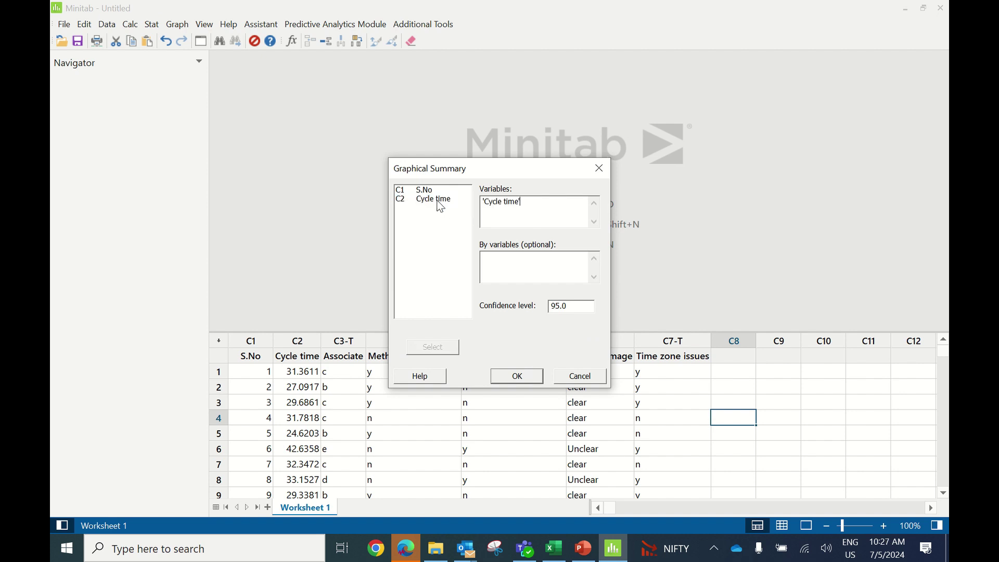
pyautogui.click(503, 378)
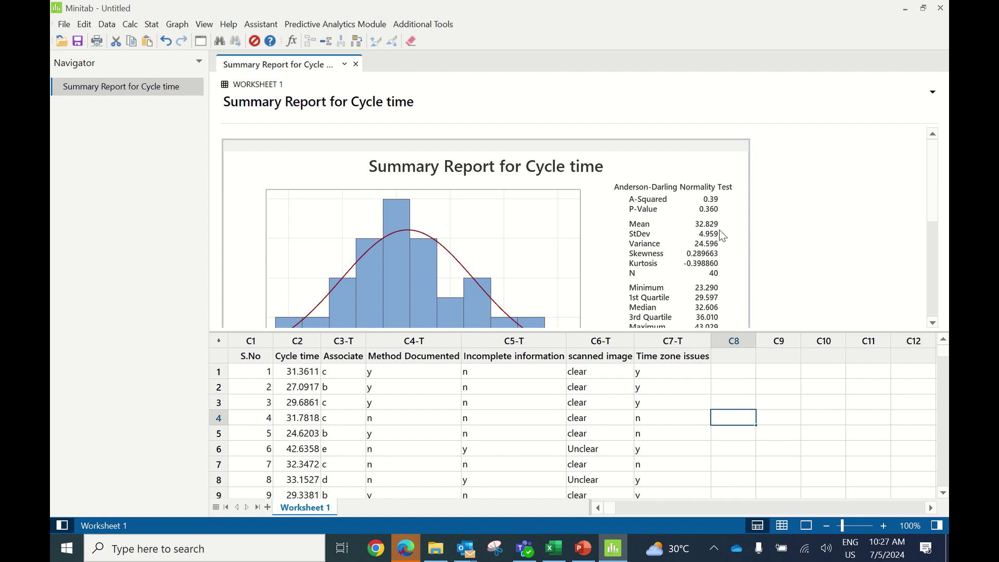
pyautogui.click(350, 359)
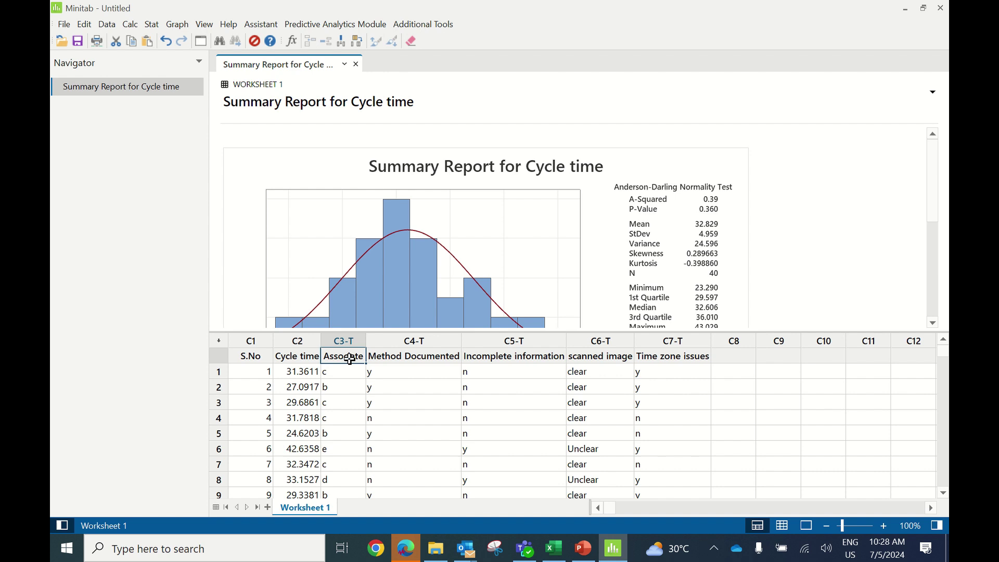
# Run a one-way ANOVA of Cycle time by Associate and review its Model Summary (R-sq 83.40%).
pyautogui.click(152, 25)
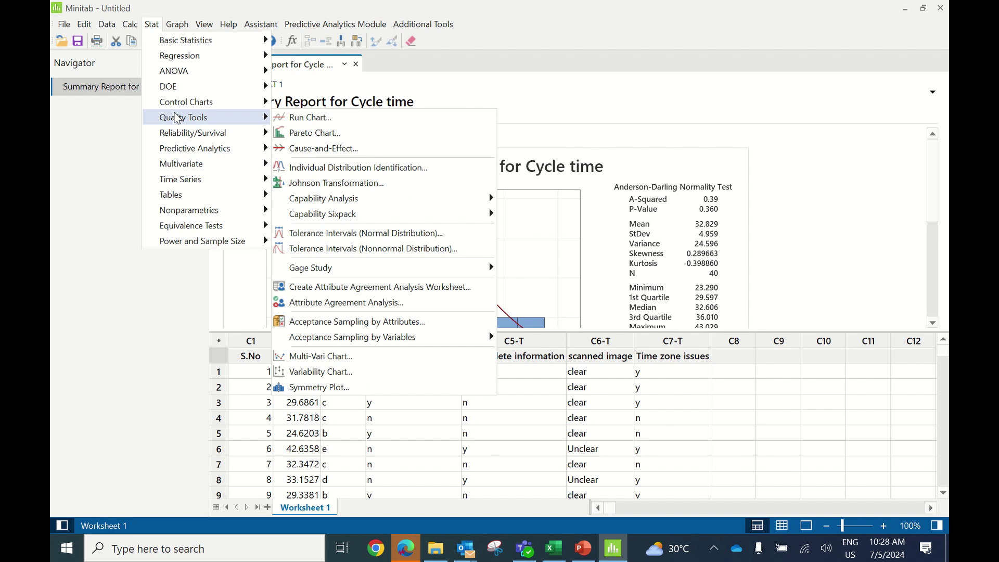
pyautogui.moveTo(180, 72)
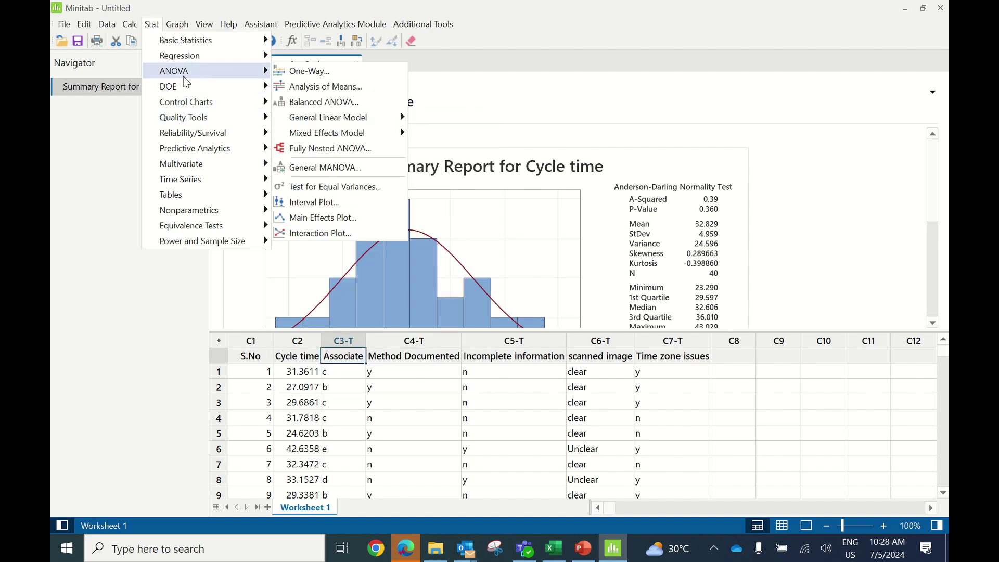
pyautogui.click(335, 77)
pyautogui.click(486, 191)
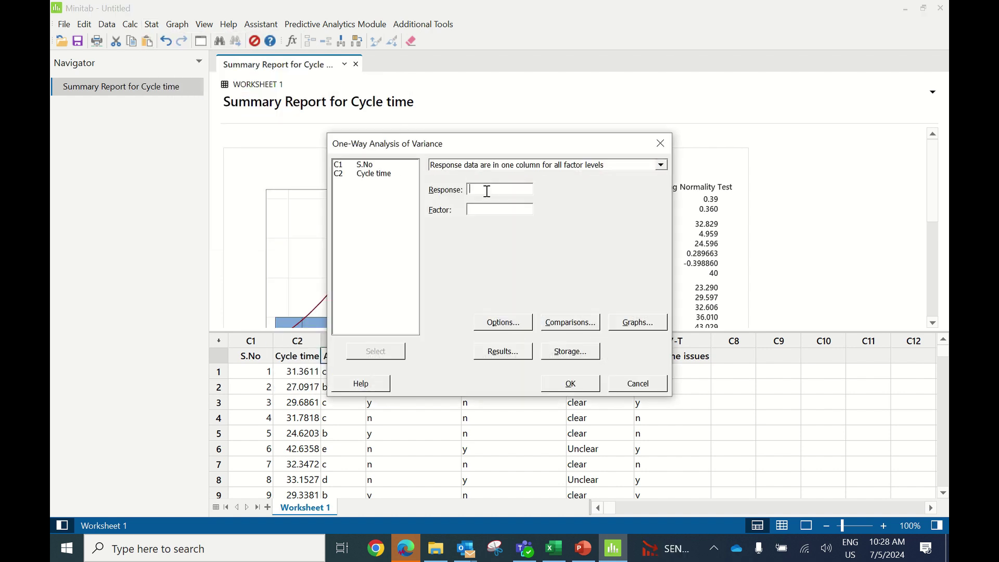
pyautogui.doubleClick(373, 174)
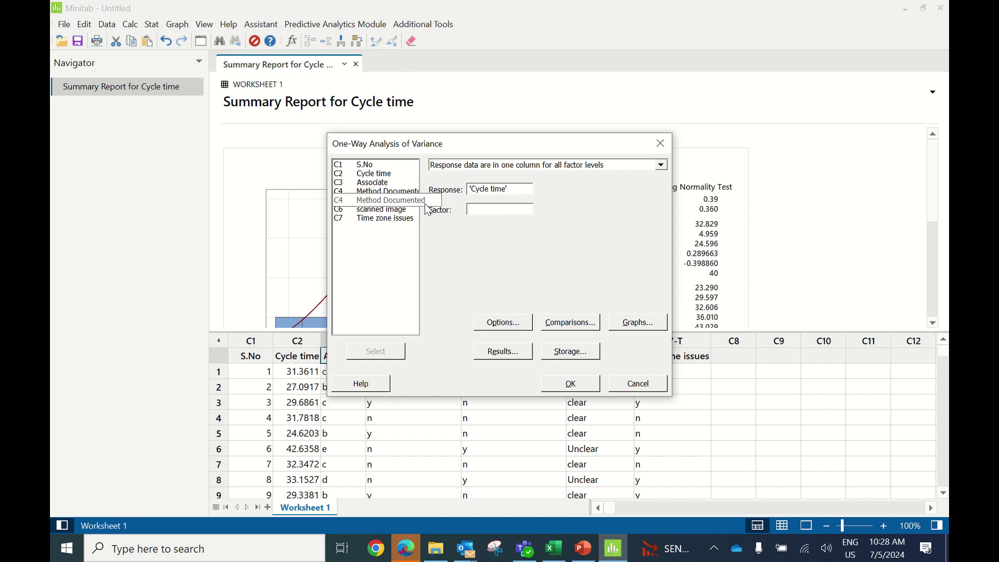
pyautogui.doubleClick(382, 183)
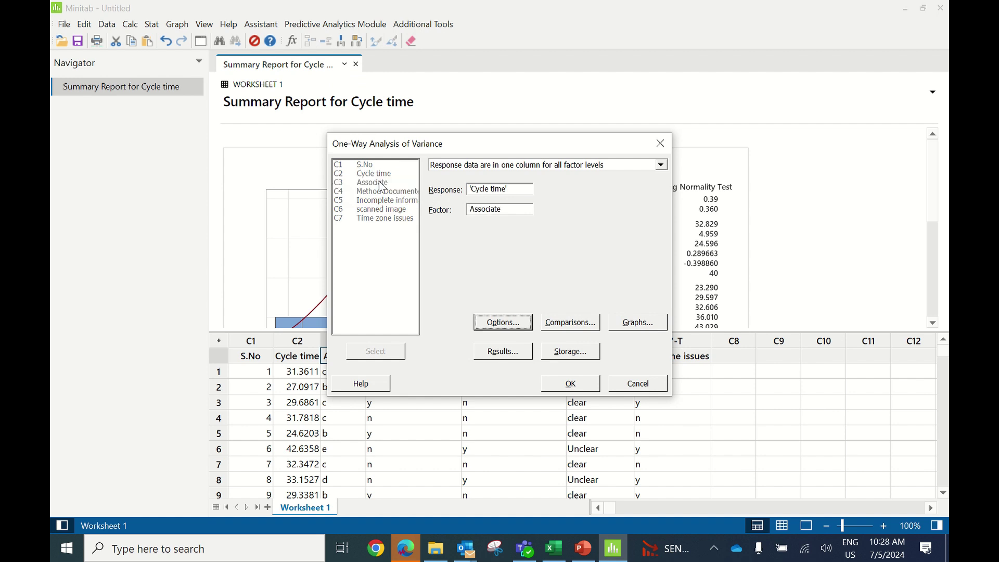
pyautogui.click(571, 384)
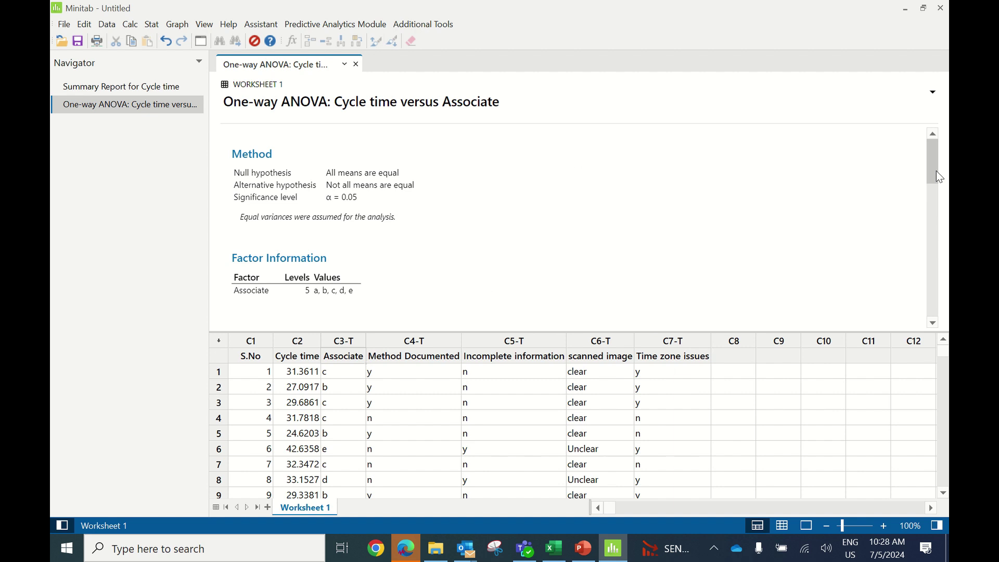
pyautogui.moveTo(937, 172); pyautogui.dragTo(936, 196)
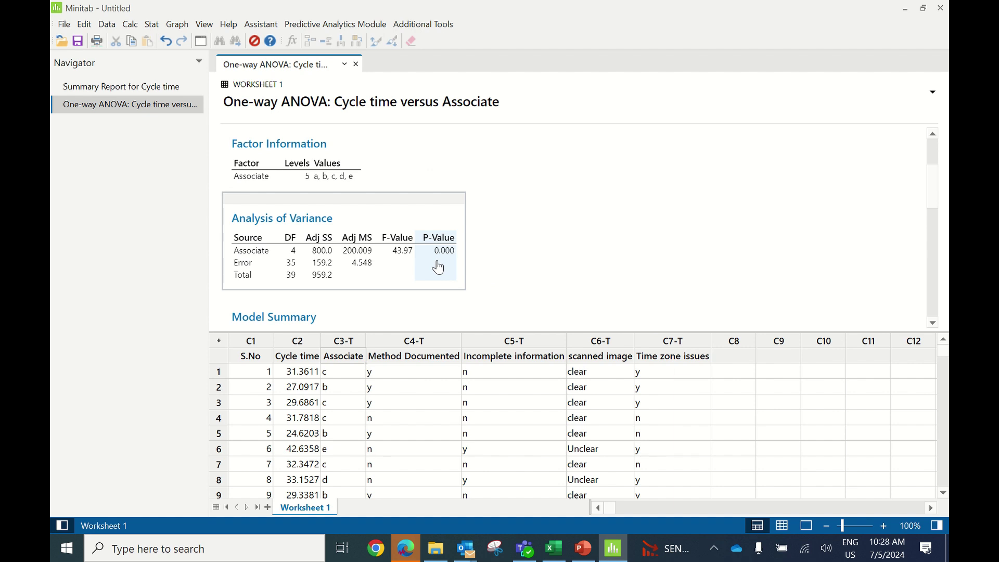
pyautogui.click(933, 323)
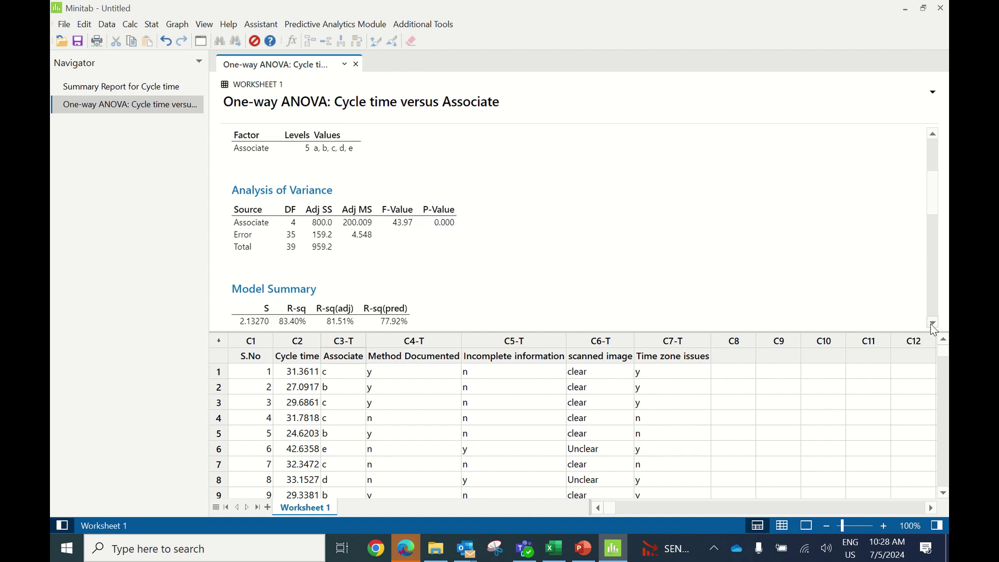
pyautogui.scroll(-6, 933, 323)
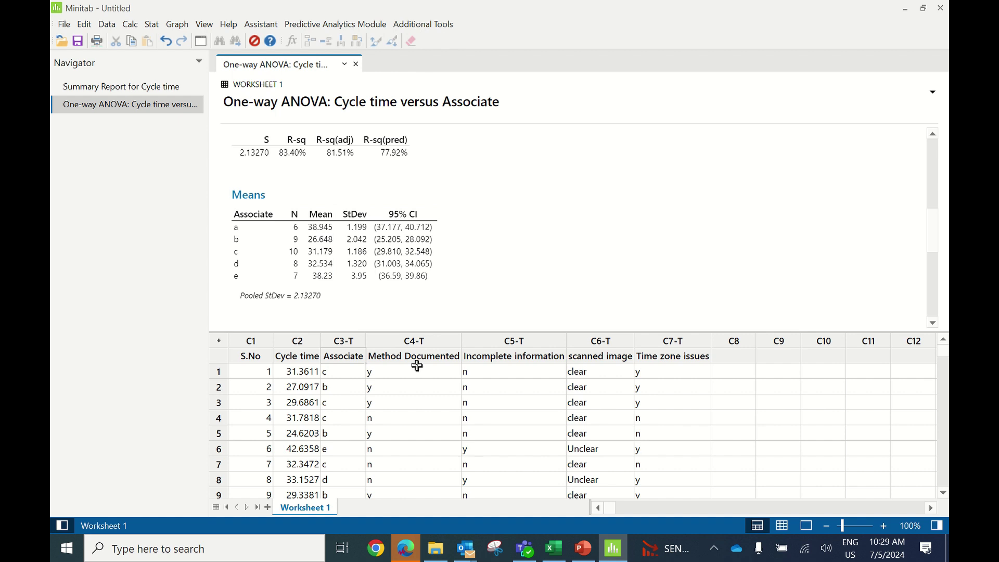
# Rerun the one-way ANOVA with Method Documented replacing Associate as the factor.
pyautogui.hotkey('ctrl', 'e')
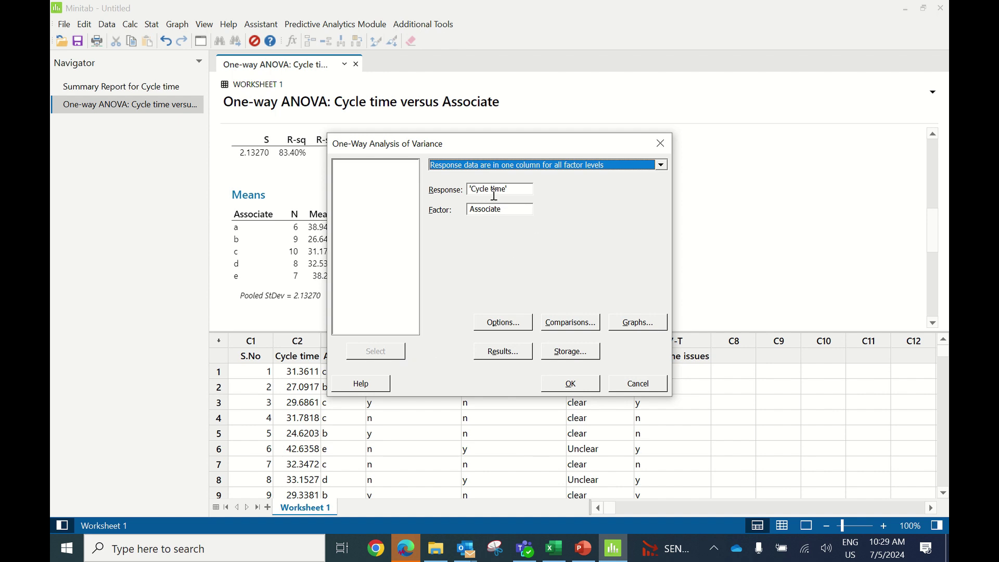
pyautogui.click(509, 209)
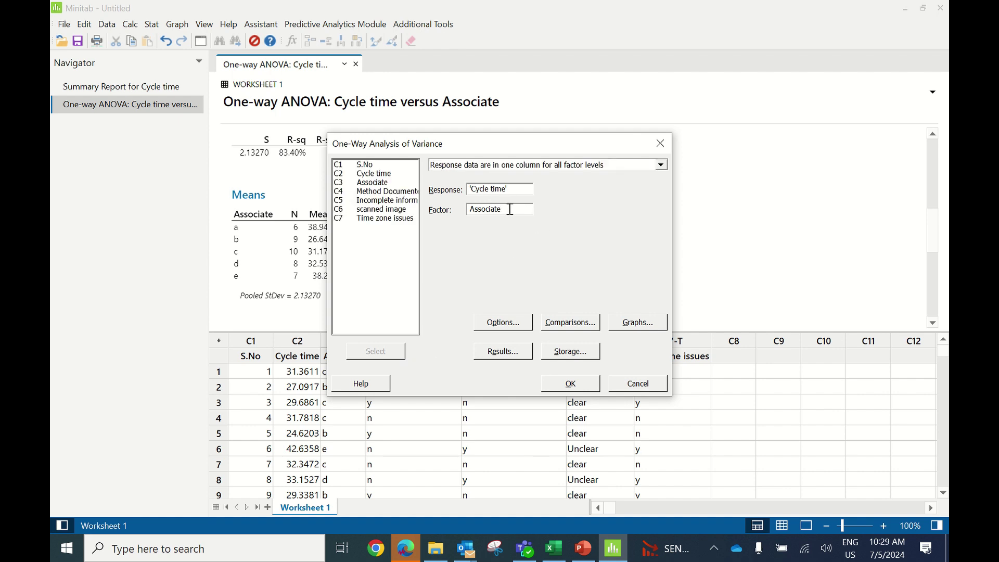
pyautogui.press('BackSpace')
pyautogui.press('BackSpace')
pyautogui.press('BackSpace')
pyautogui.press('BackSpace')
pyautogui.press('BackSpace')
pyautogui.press('BackSpace')
pyautogui.press('BackSpace')
pyautogui.press('BackSpace')
pyautogui.press('BackSpace')
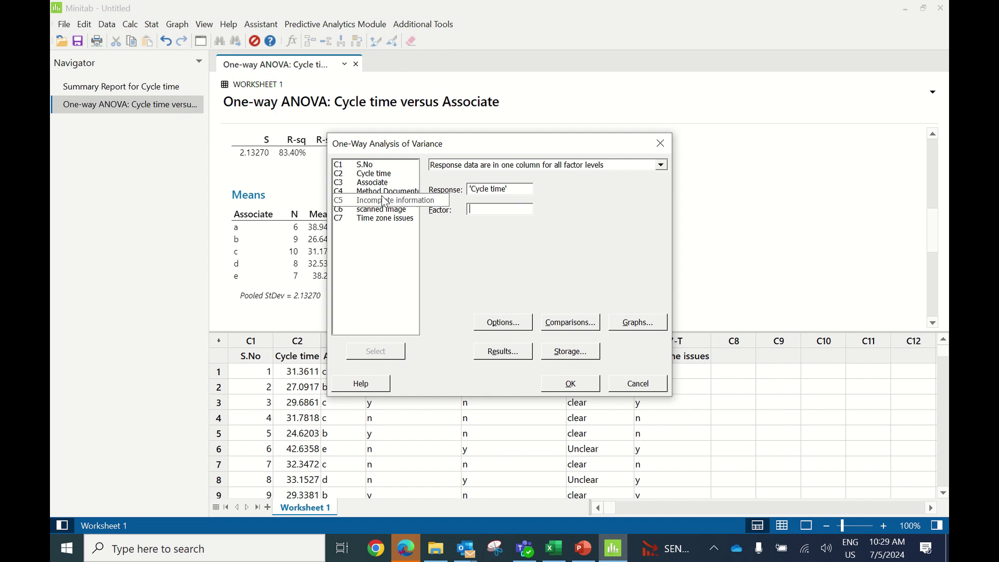
pyautogui.doubleClick(384, 192)
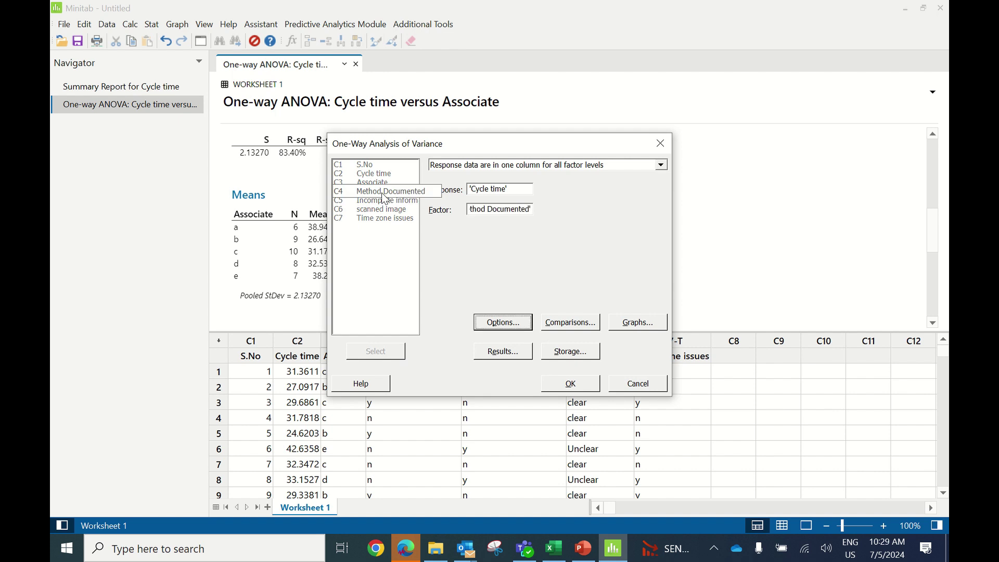
pyautogui.click(571, 384)
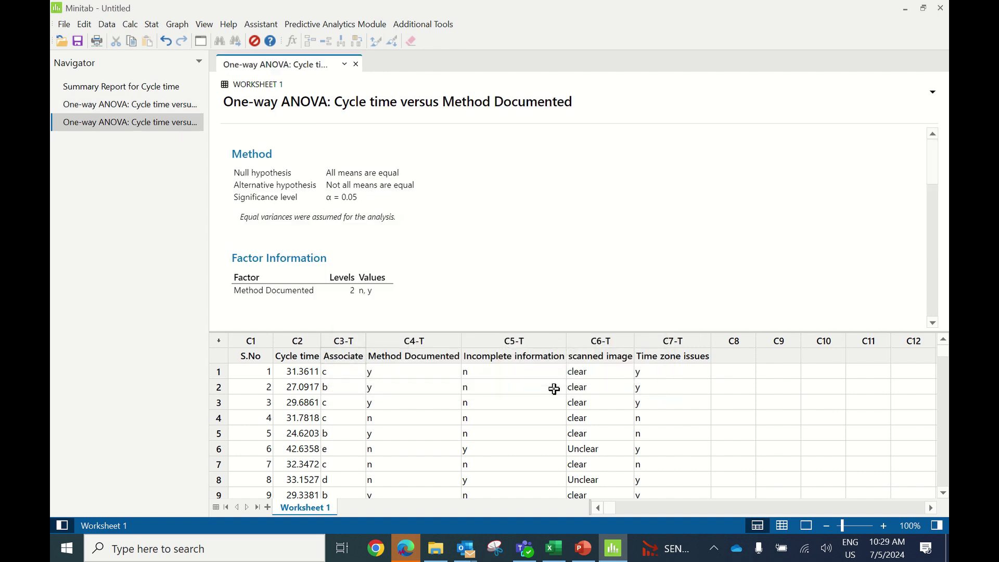
# Review the ANOVA and Means tables: R-sq 54.26%, means 36.092 (n) and 28.841 (y).
pyautogui.click(933, 323)
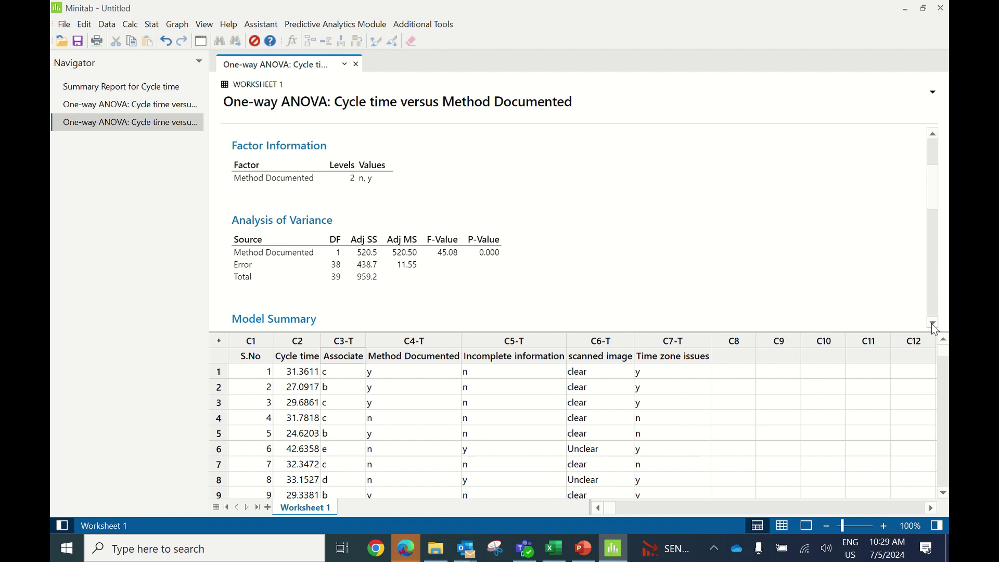
pyautogui.click(933, 324)
pyautogui.click(484, 242)
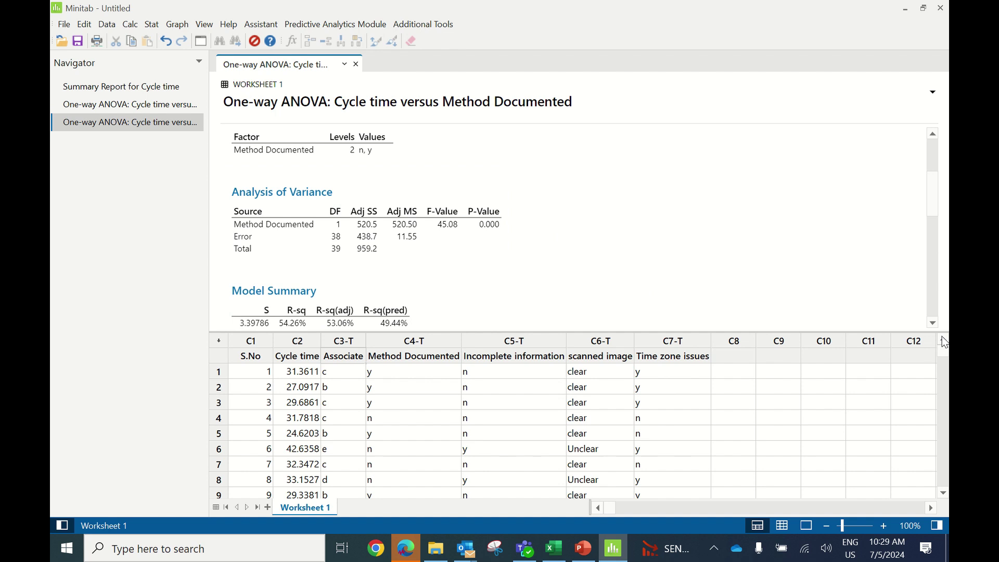
pyautogui.click(933, 323)
pyautogui.click(933, 323)
pyautogui.click(933, 323)
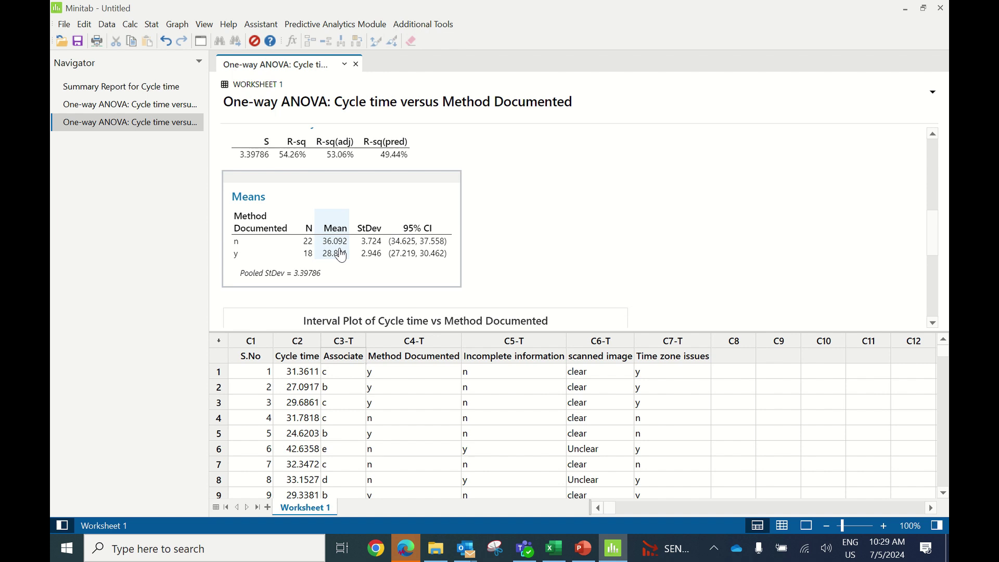
# Replace the one-way ANOVA factor with C5 Incomplete information and run the analysis.
pyautogui.click(154, 28)
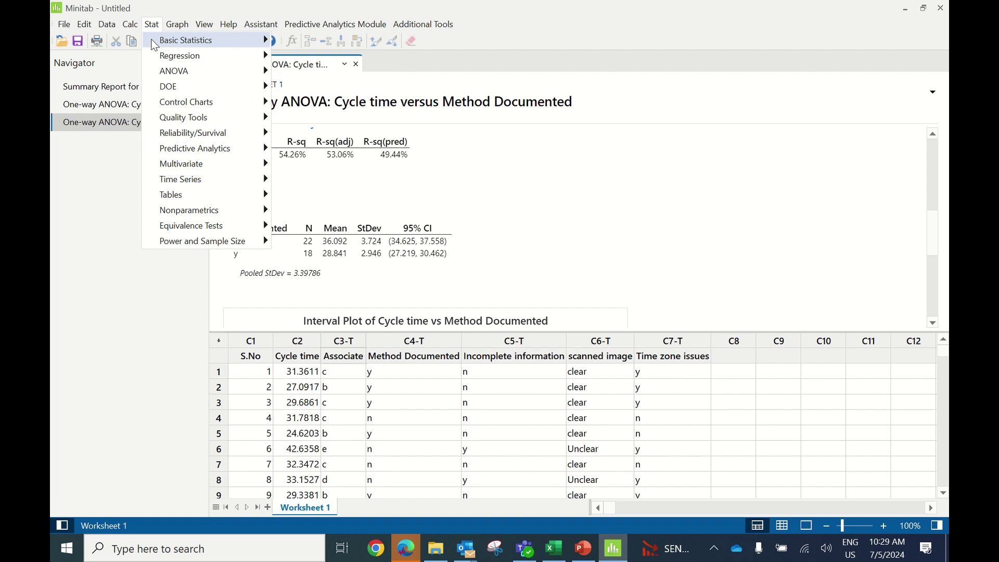
pyautogui.moveTo(224, 76)
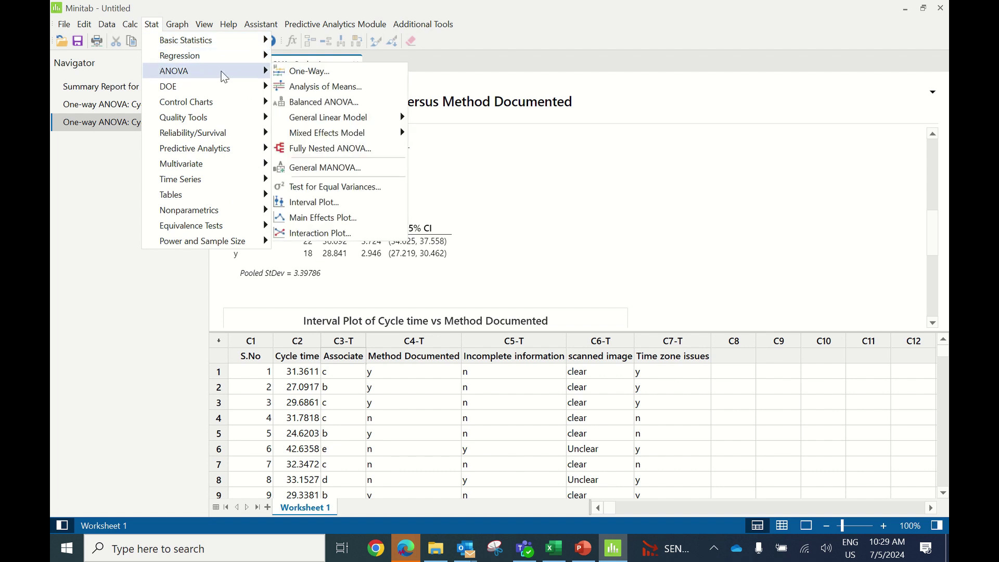
pyautogui.click(328, 73)
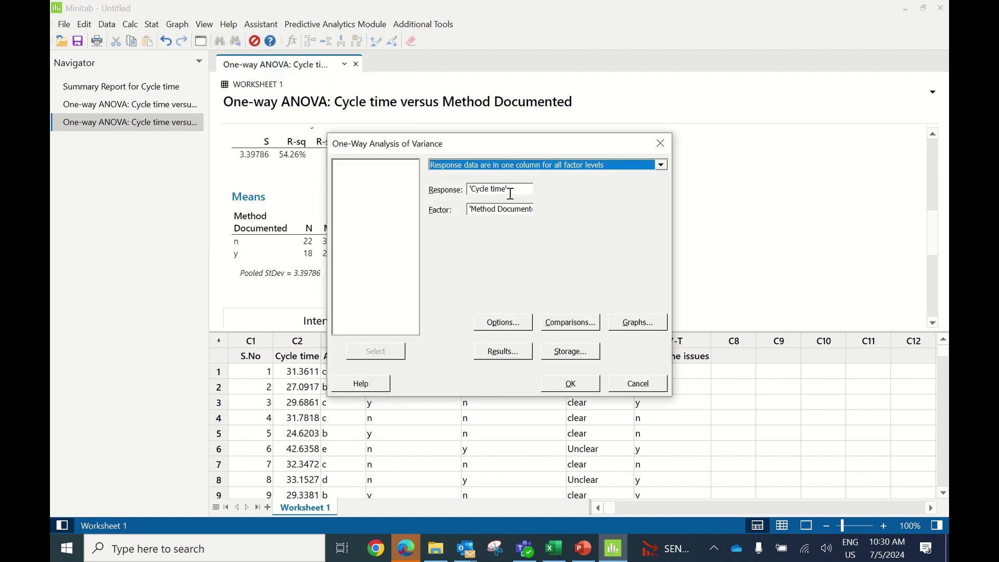
pyautogui.click(492, 209)
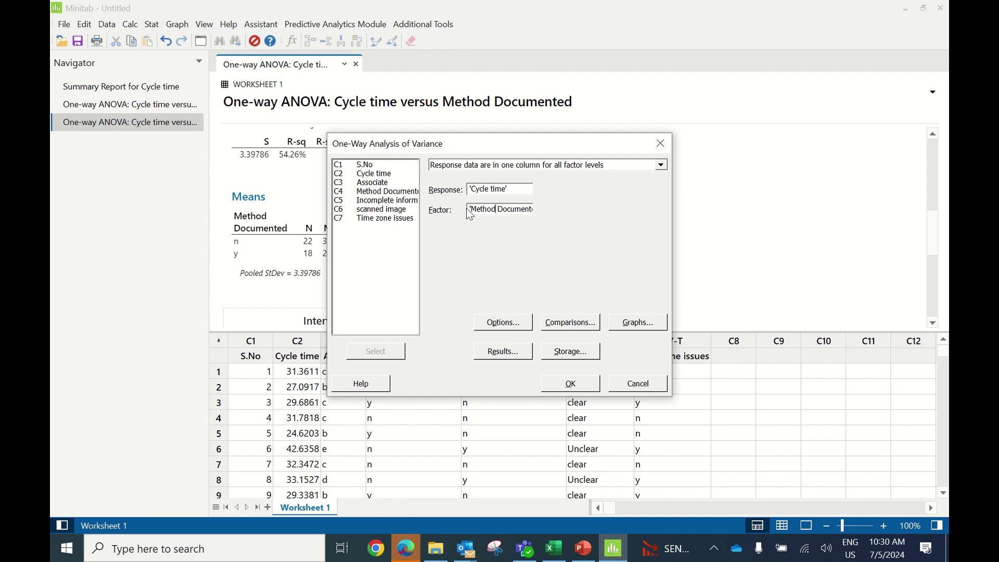
pyautogui.moveTo(470, 213); pyautogui.dragTo(546, 208)
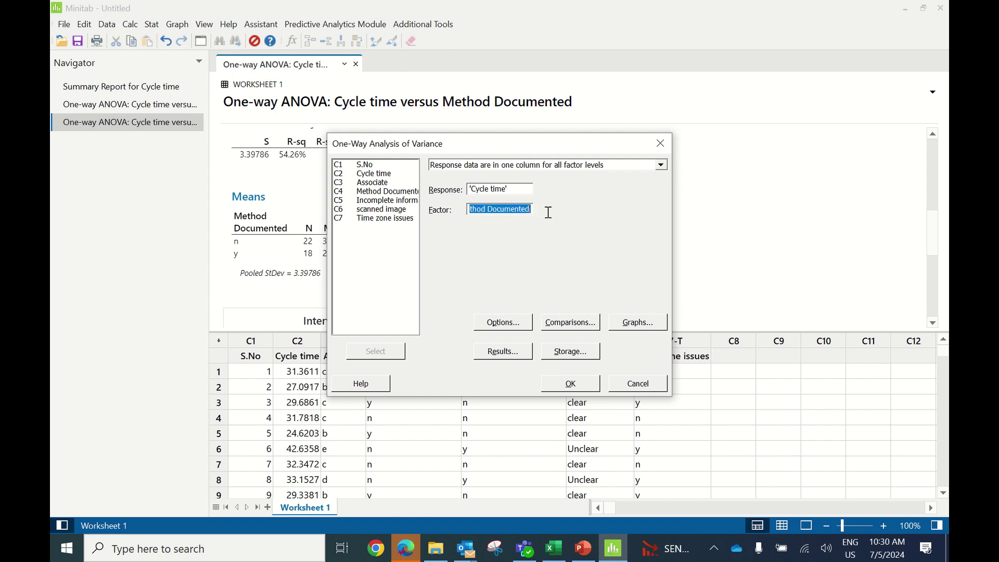
pyautogui.doubleClick(378, 202)
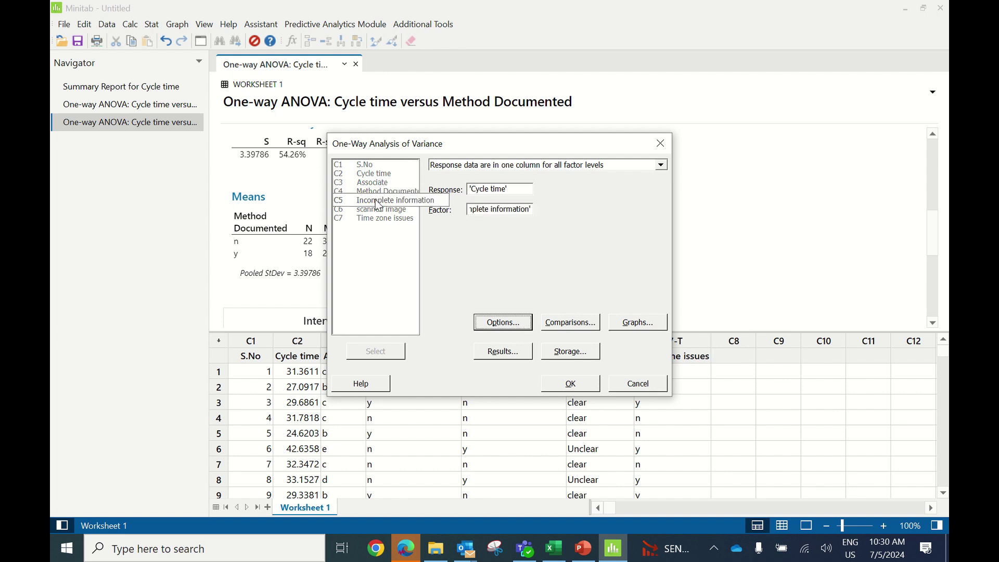
pyautogui.click(571, 384)
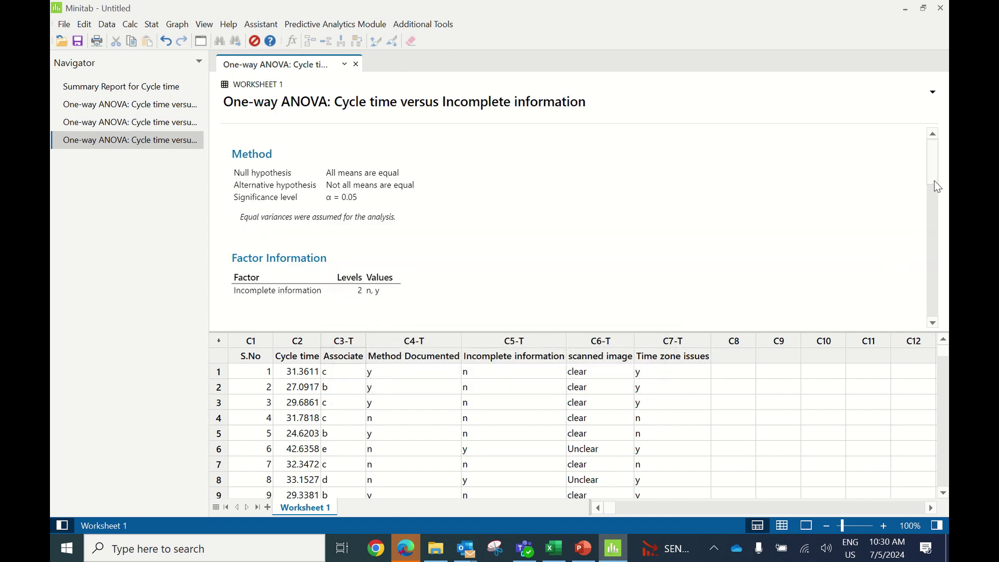
# Review the Incomplete information results: P-value 0.000, R-sq 62.09%, means 29.511 (n) and 37.317 (y).
pyautogui.scroll(-3, 934, 184)
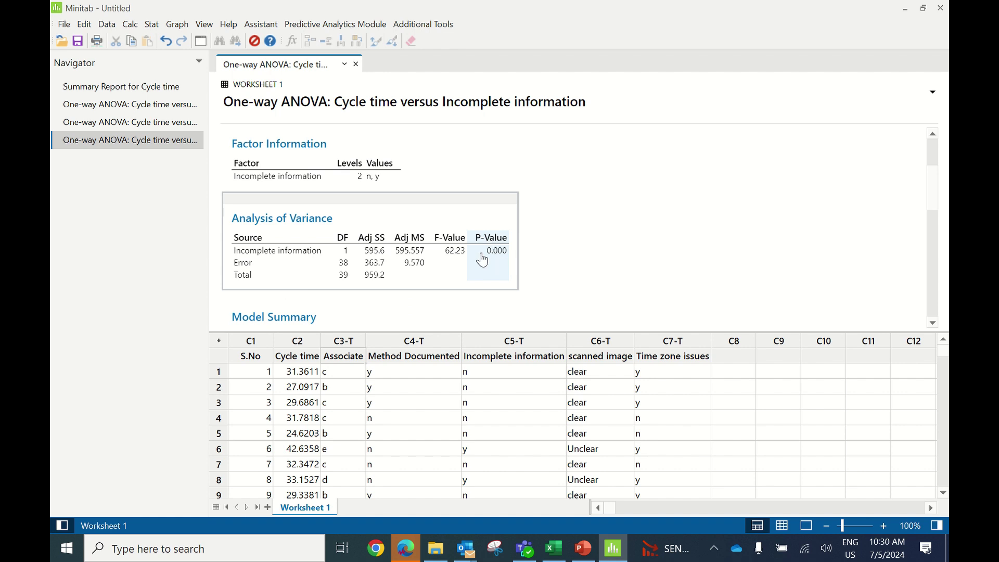
pyautogui.click(933, 323)
pyautogui.click(934, 323)
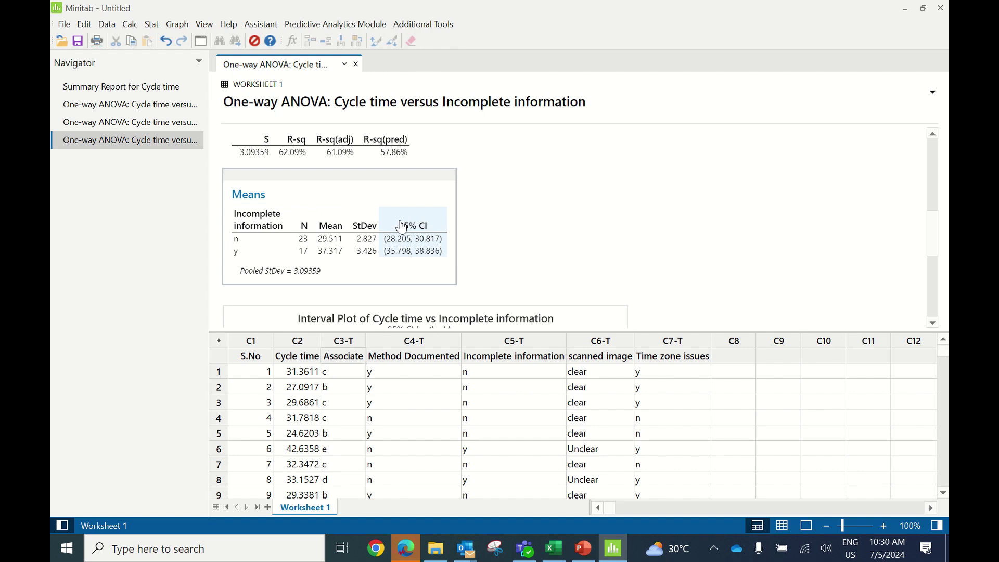
# Rerun the one-way ANOVA of Cycle time with C6 scanned image as the factor.
pyautogui.hotkey('ctrl', 'e')
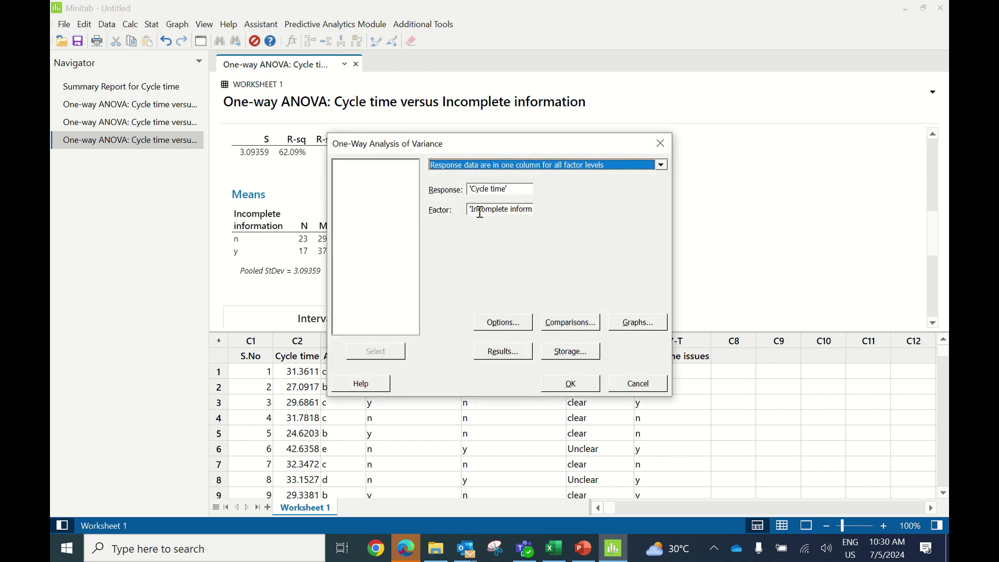
pyautogui.click(472, 209)
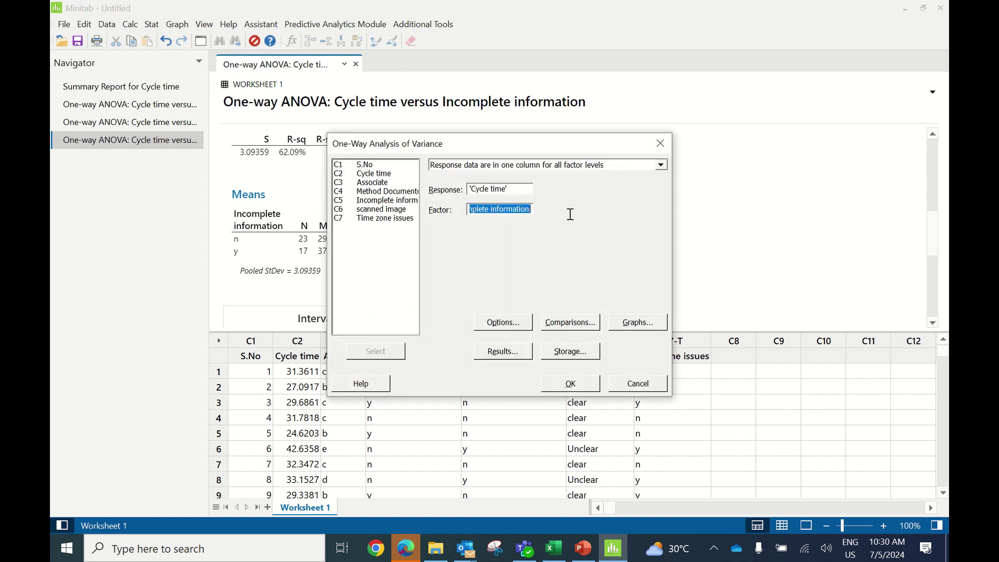
pyautogui.doubleClick(381, 209)
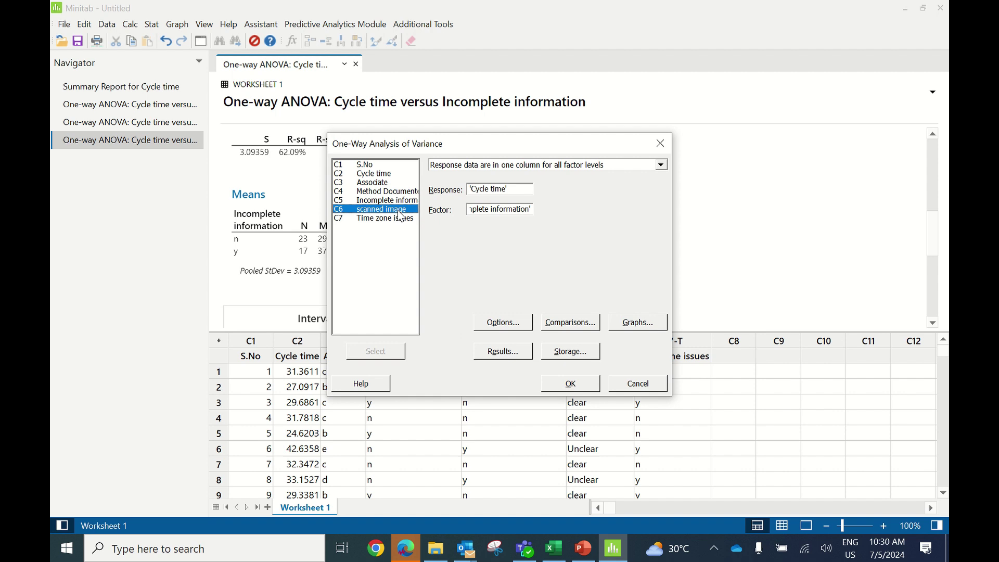
pyautogui.click(551, 383)
# Review the scanned image results: R-sq 61.59%, means 29.353 (clear) and 37.077 (Unclear).
pyautogui.scroll(-3, 465, 253)
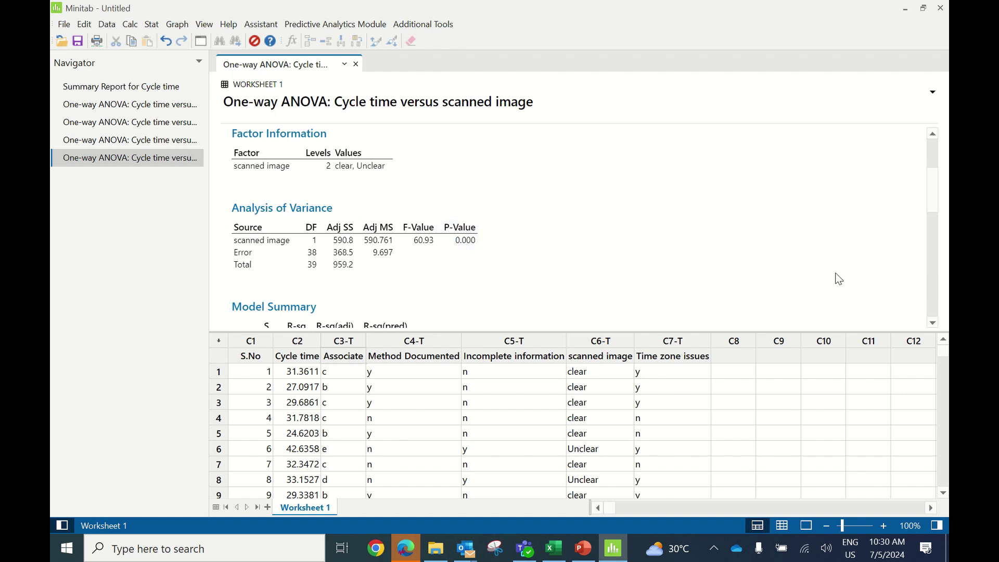
pyautogui.click(935, 323)
pyautogui.click(935, 323)
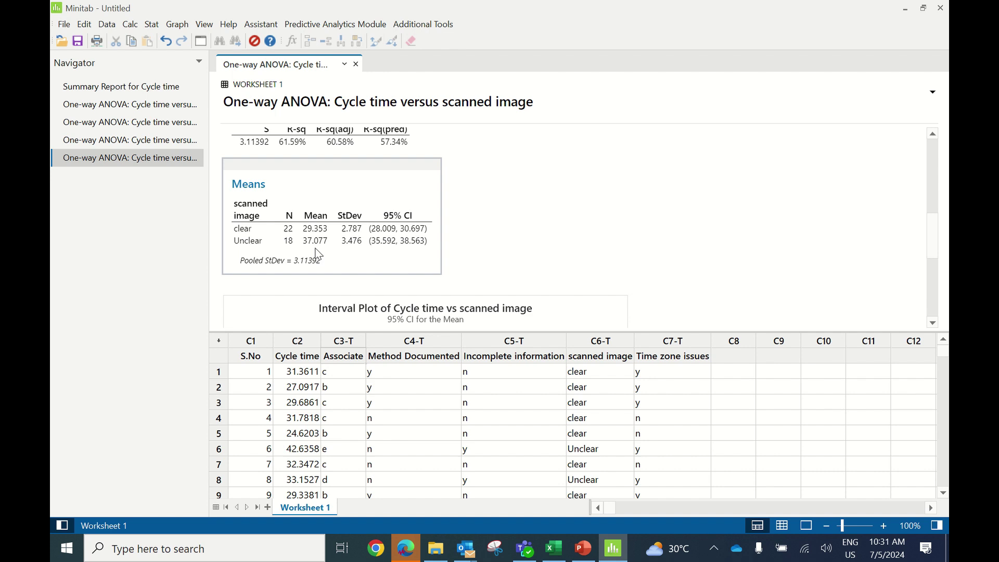
pyautogui.hotkey('ctrl', 'e')
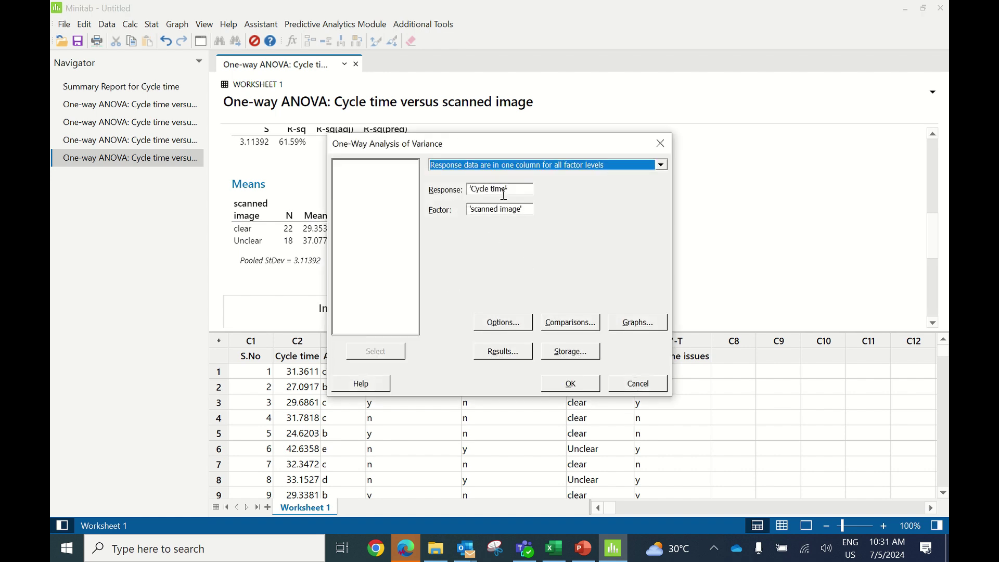
# Swap the factor to C7 Time zone issues and run the ANOVA, giving P-value 0.777.
pyautogui.click(469, 208)
pyautogui.moveTo(468, 208); pyautogui.dragTo(543, 214)
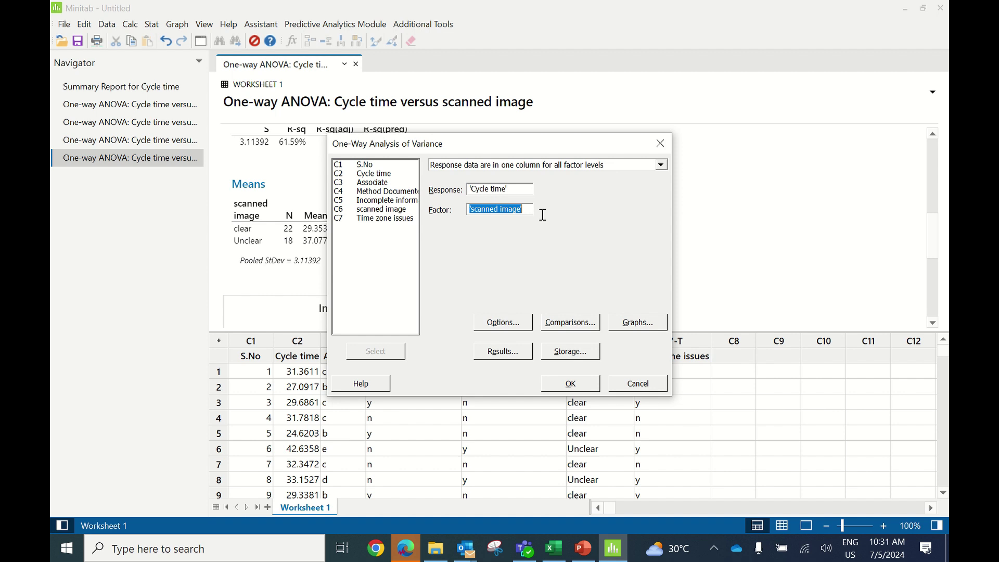
pyautogui.doubleClick(393, 221)
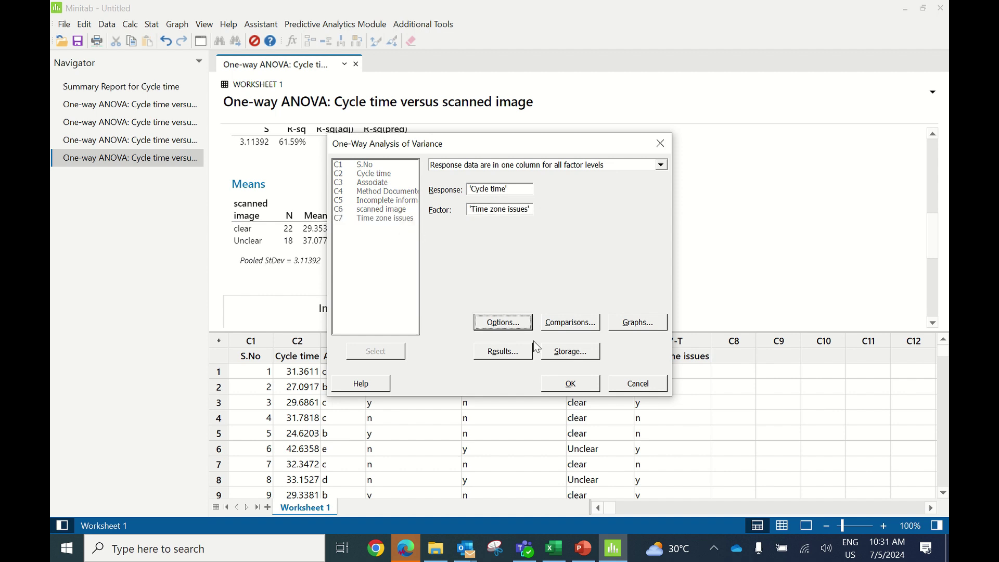
pyautogui.click(563, 384)
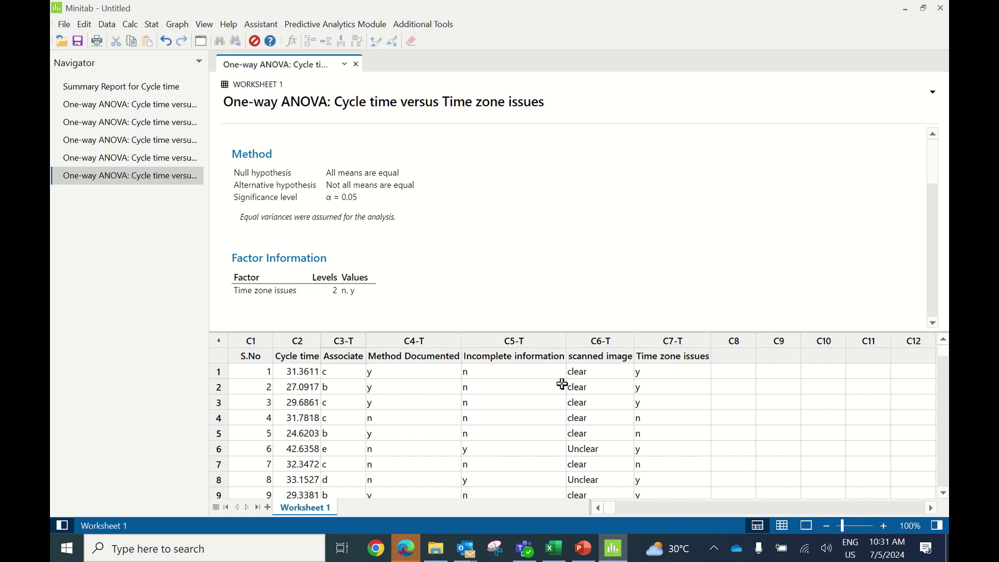
pyautogui.scroll(-3, 935, 324)
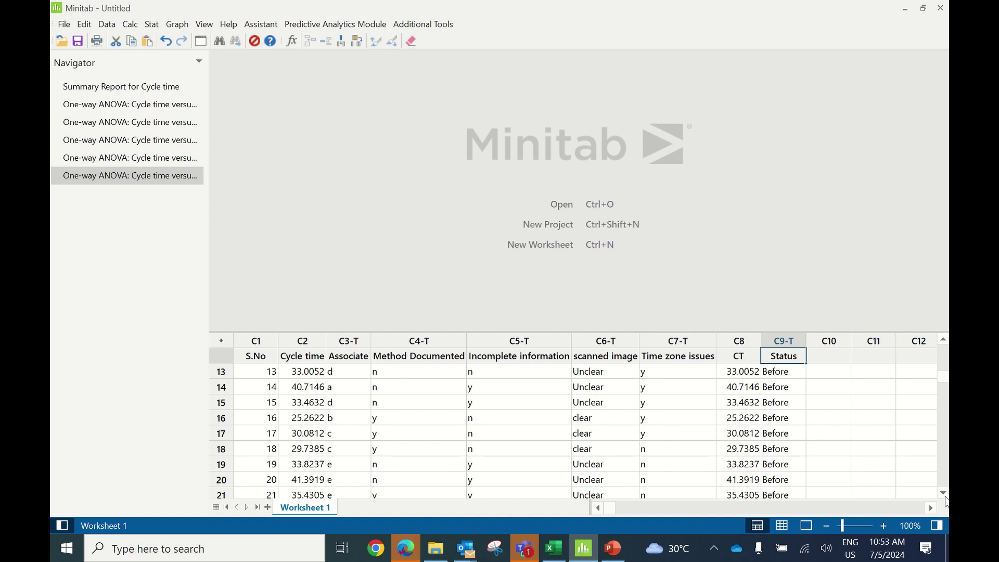
pyautogui.click(751, 403)
pyautogui.press('Right')
pyautogui.press('Down')
pyautogui.press('Down')
pyautogui.press('Down')
pyautogui.press('Down')
pyautogui.press('Down')
pyautogui.press('Down')
pyautogui.press('Down')
pyautogui.press('Down')
pyautogui.press('Down')
pyautogui.press('Down')
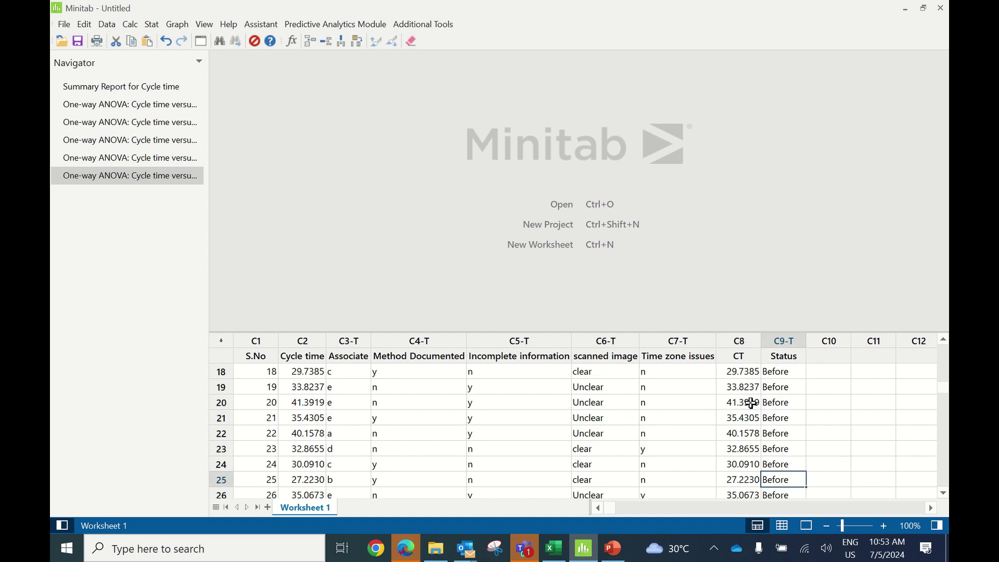
pyautogui.press('Down')
pyautogui.press('Down')
pyautogui.press('Down')
pyautogui.press('Down')
pyautogui.press('Down')
pyautogui.press('Down')
pyautogui.press('Down')
pyautogui.press('Down')
pyautogui.press('Down')
pyautogui.press('Down')
pyautogui.press('Down')
pyautogui.press('Down')
pyautogui.press('Down')
pyautogui.press('Down')
pyautogui.press('Down')
pyautogui.press('Down')
pyautogui.press('Down')
pyautogui.press('Down')
pyautogui.press('Down')
pyautogui.press('Down')
pyautogui.press('Left')
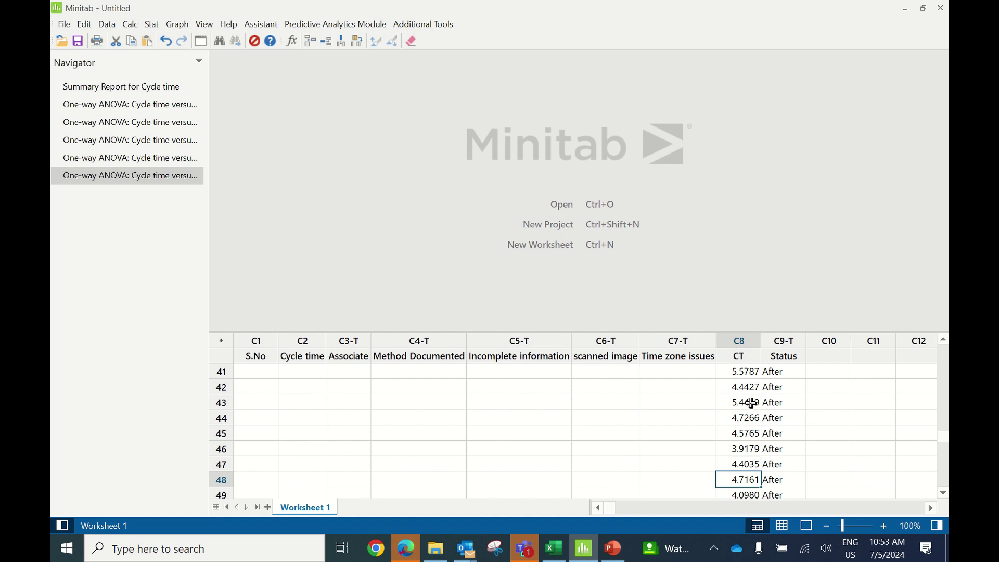
pyautogui.press('Up')
pyautogui.press('Up')
pyautogui.press('Up')
pyautogui.press('Up')
pyautogui.hotkey('ctrl', 'Up')
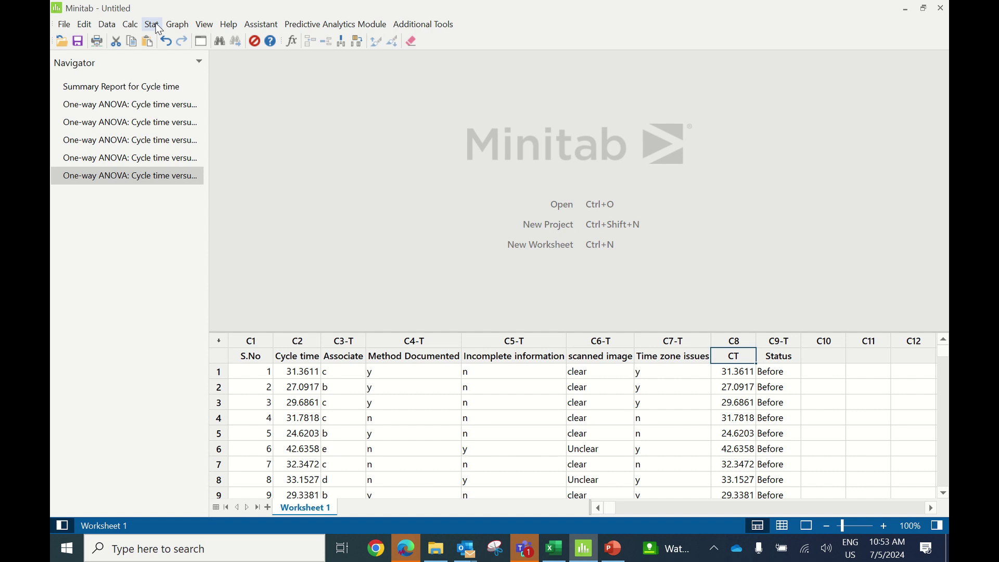
# Build an I-MR chart of CT with Before and After stages defined by the Status column.
pyautogui.click(153, 25)
pyautogui.moveTo(218, 102)
pyautogui.moveTo(364, 137)
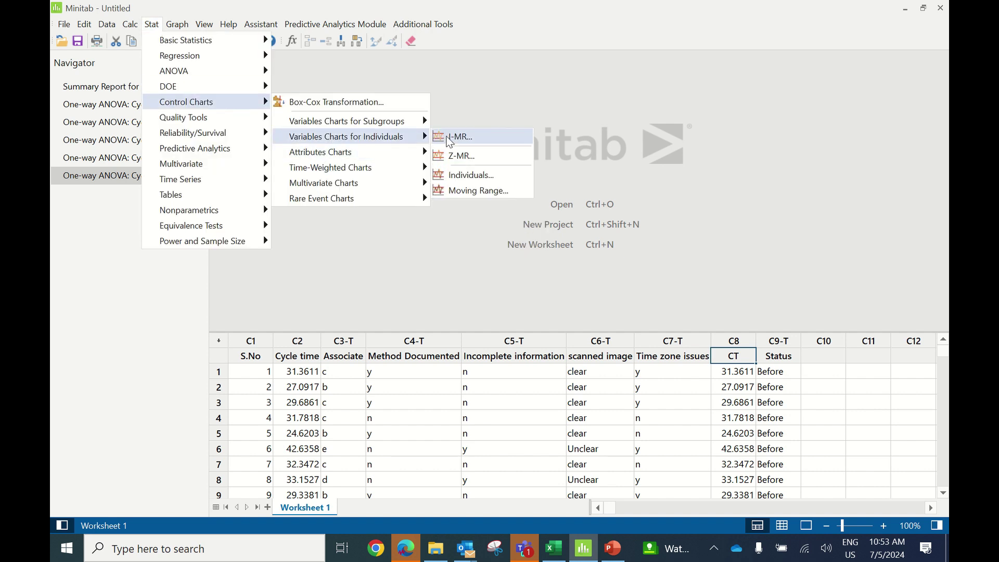
pyautogui.click(473, 136)
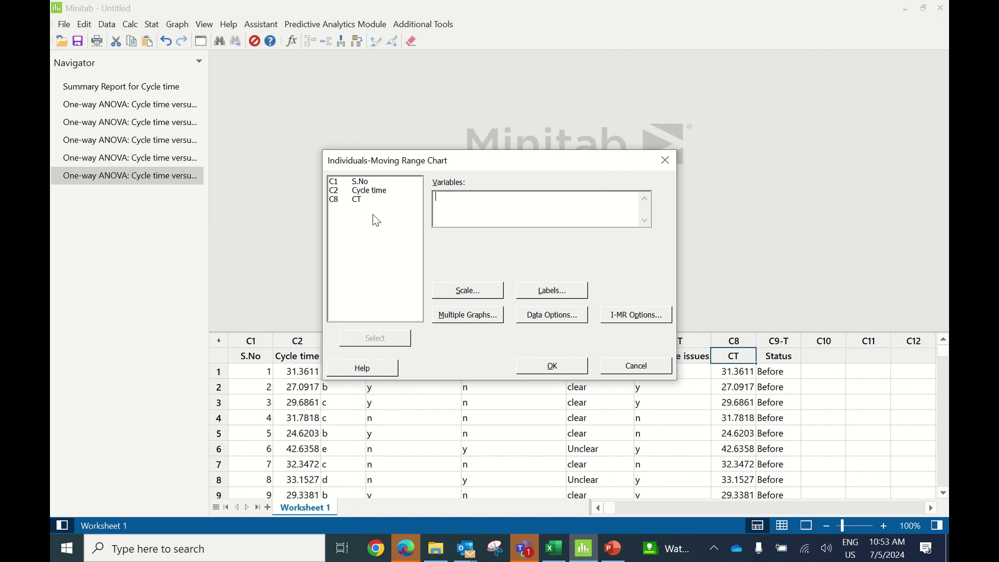
pyautogui.doubleClick(361, 200)
pyautogui.click(628, 318)
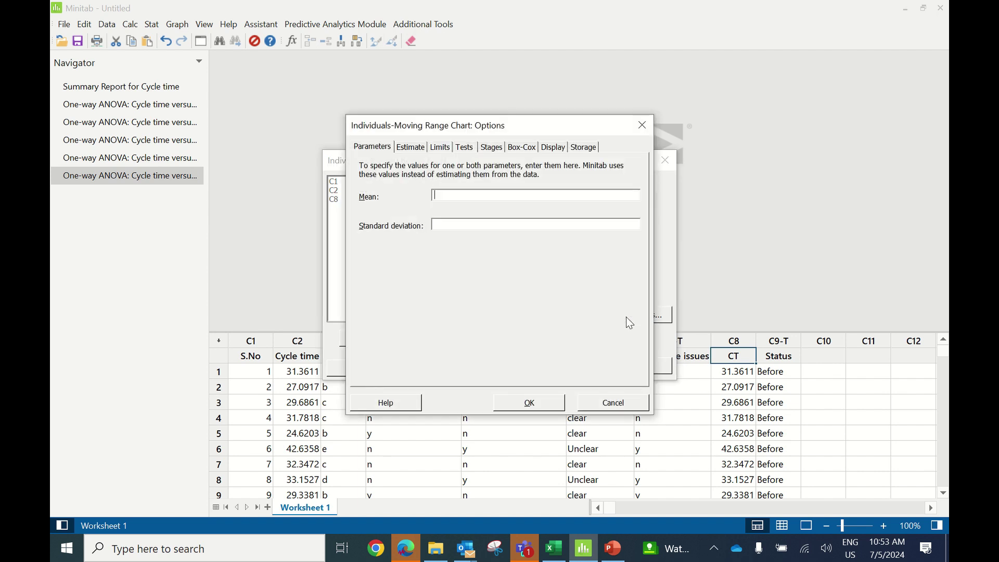
pyautogui.click(492, 148)
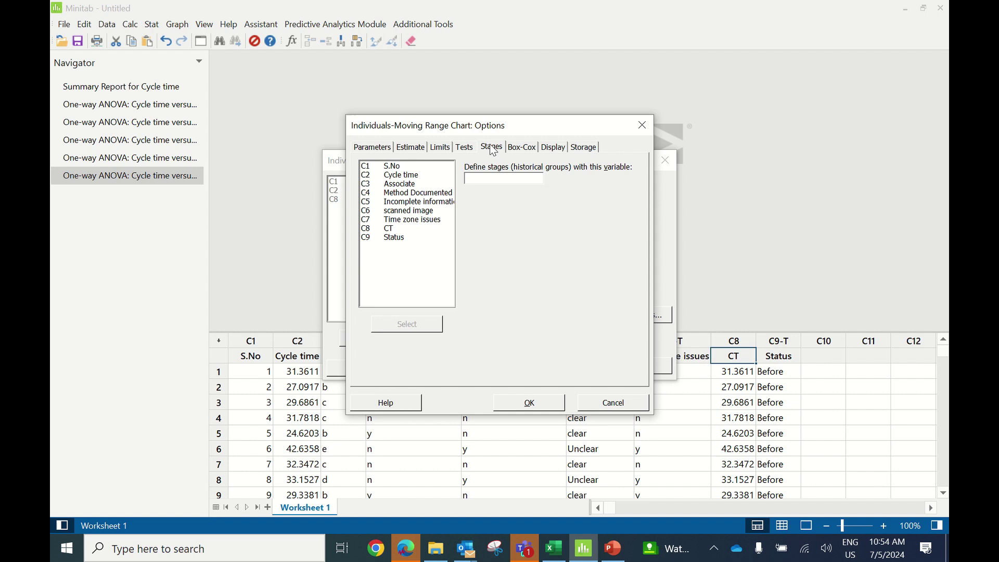
pyautogui.doubleClick(394, 238)
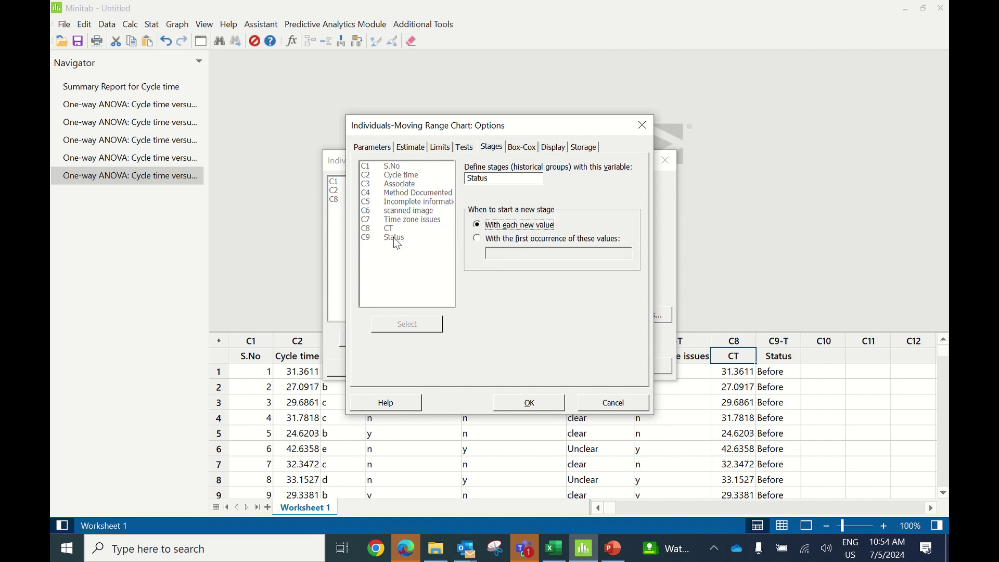
pyautogui.click(551, 409)
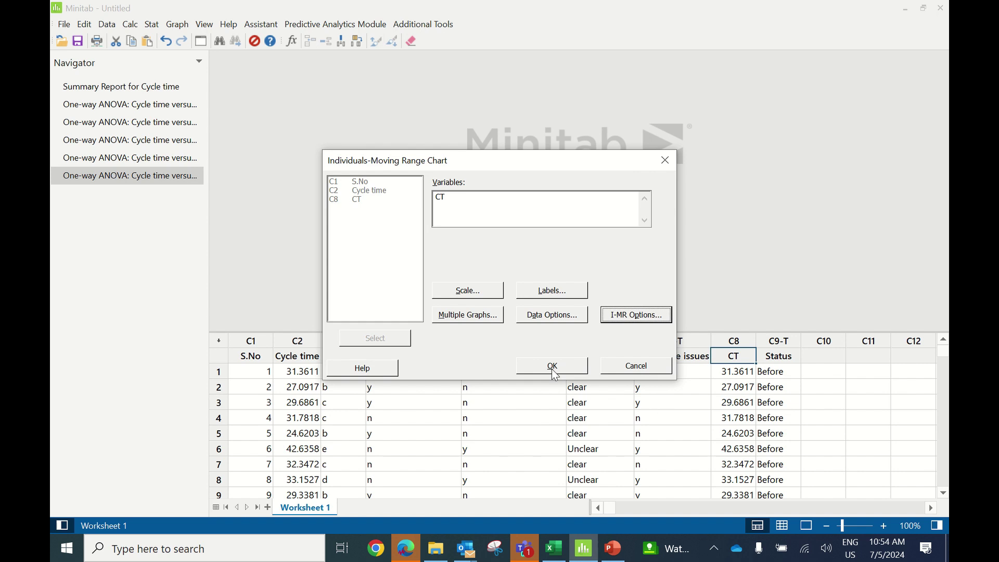
pyautogui.click(551, 363)
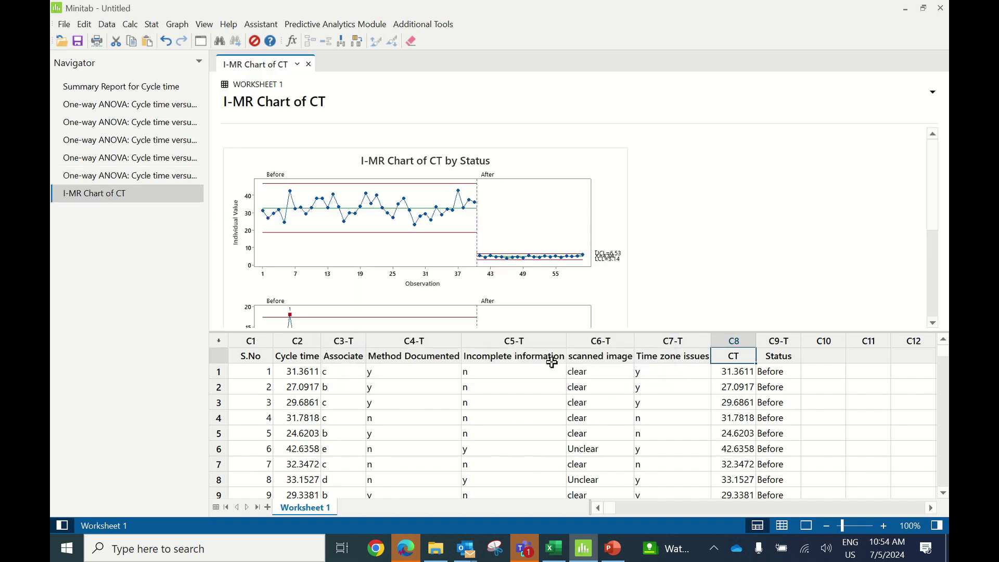
# Open the I-MR chart for editing and read the After stage limits: UCL 6.53, mean 4.84, LCL 3.14.
pyautogui.doubleClick(574, 162)
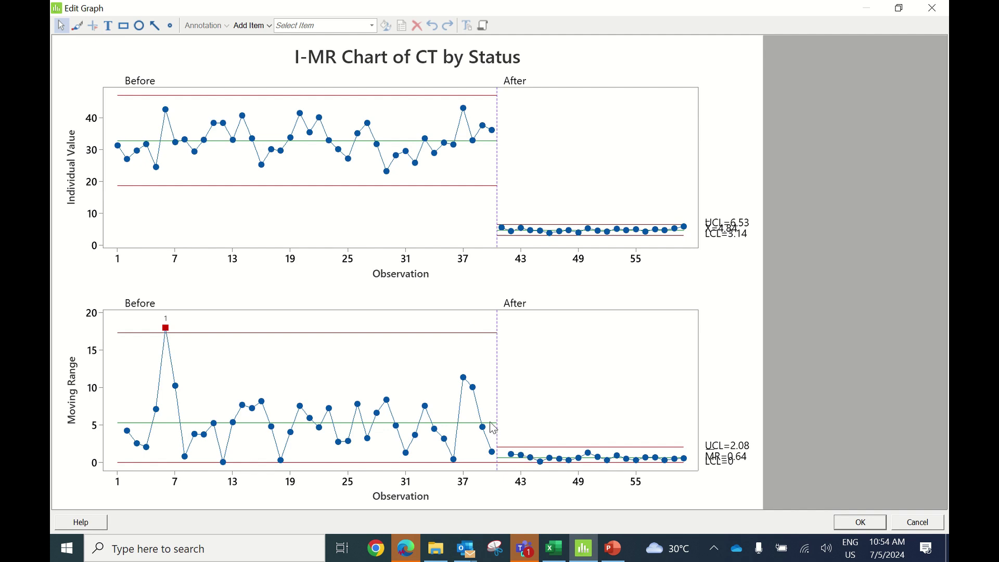
pyautogui.moveTo(493, 428)
pyautogui.moveTo(607, 238)
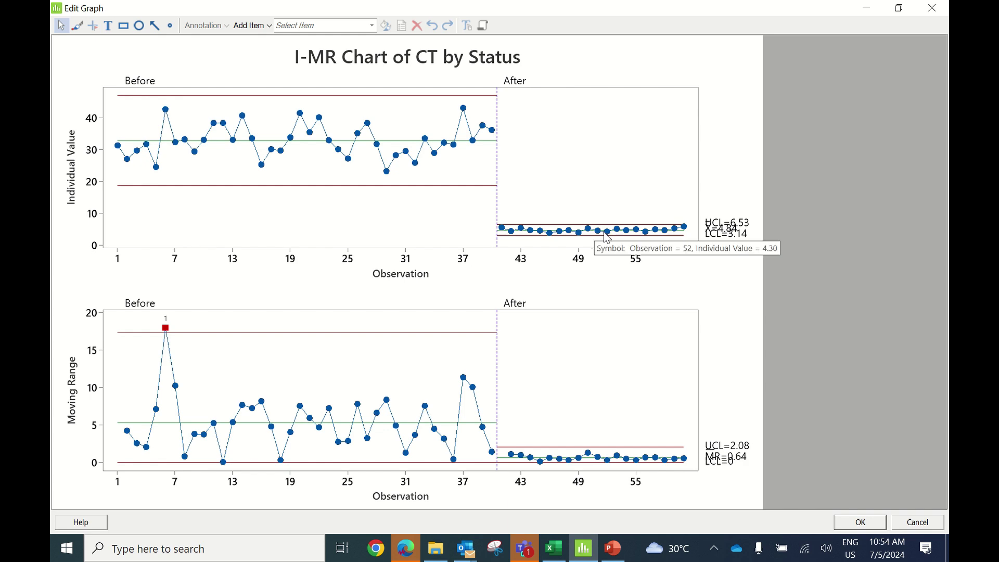